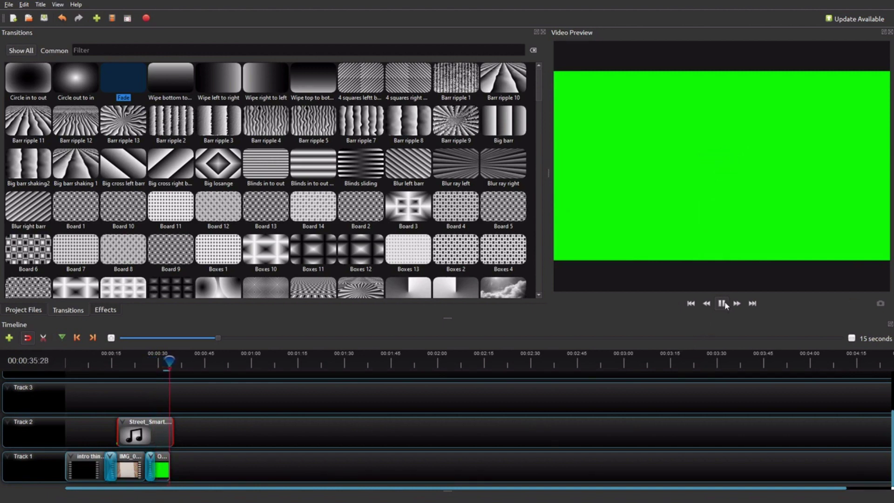
Pause the OpenShot preview once playback runs past the last timeline clip
{"action": "left_click", "coordinate": [723, 303]}
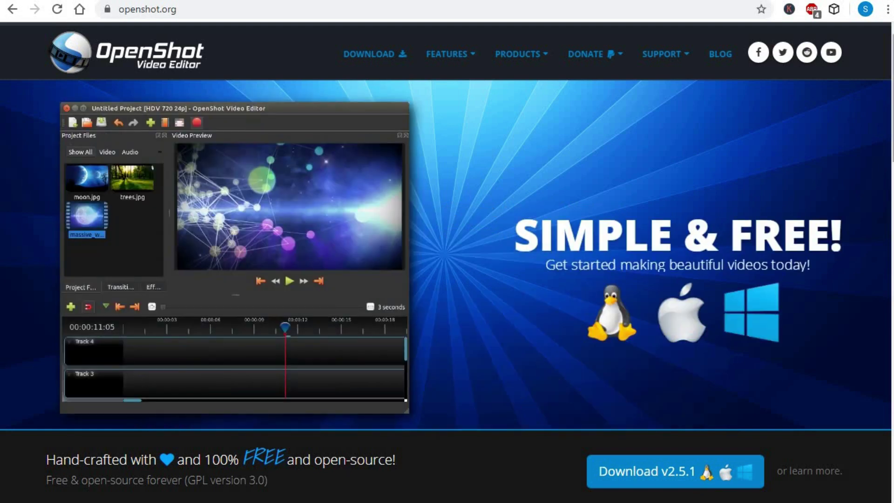
{"action": "scroll", "coordinate": [447, 279], "scroll_direction": "down", "scroll_amount": 2}
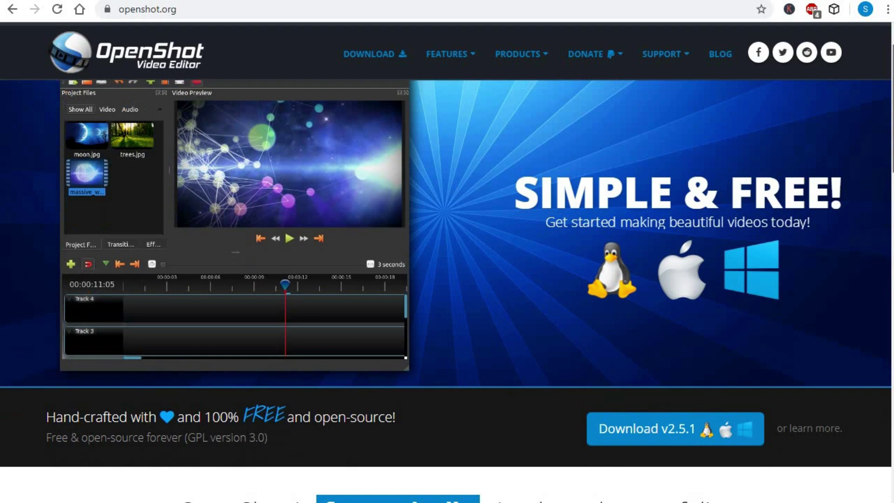
{"action": "scroll", "coordinate": [447, 280], "scroll_direction": "down", "scroll_amount": 3}
{"action": "scroll", "coordinate": [447, 280], "scroll_direction": "down", "scroll_amount": 1}
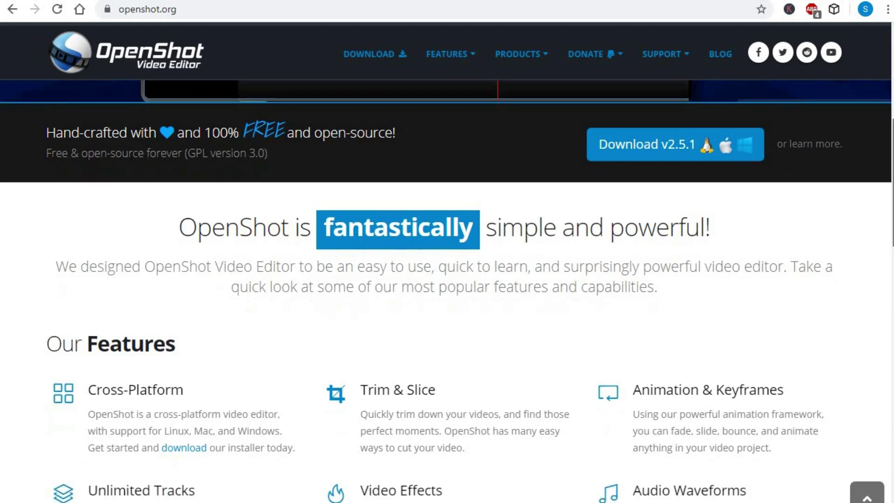
{"action": "scroll", "coordinate": [447, 280], "scroll_direction": "down", "scroll_amount": 1}
{"action": "scroll", "coordinate": [448, 280], "scroll_direction": "down", "scroll_amount": 1}
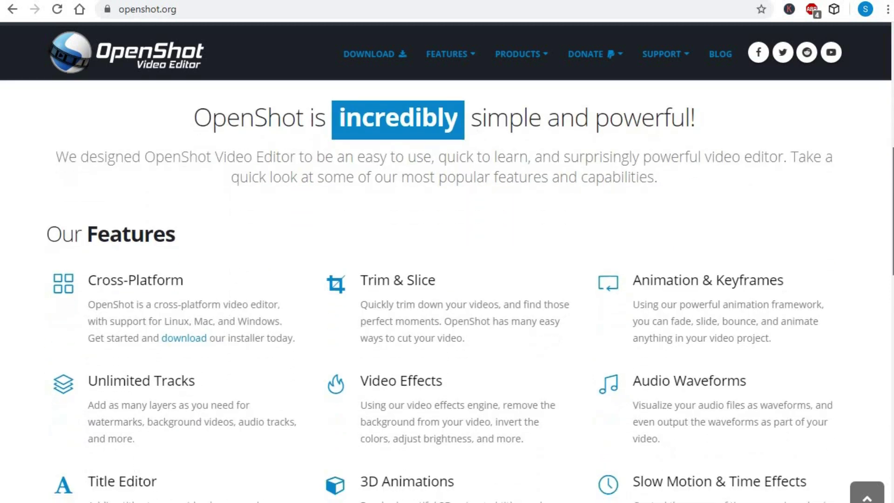
{"action": "scroll", "coordinate": [447, 279], "scroll_direction": "down", "scroll_amount": 1}
{"action": "scroll", "coordinate": [447, 279], "scroll_direction": "down", "scroll_amount": 1}
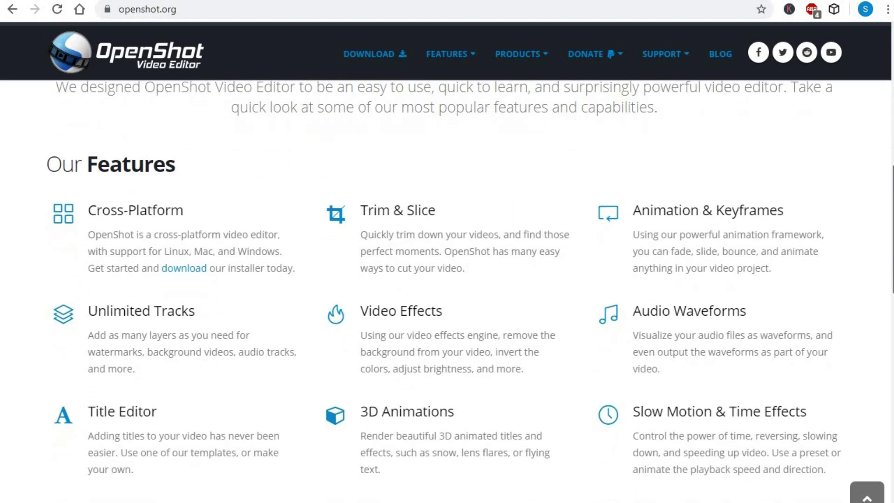
{"action": "scroll", "coordinate": [448, 279], "scroll_direction": "down", "scroll_amount": 1}
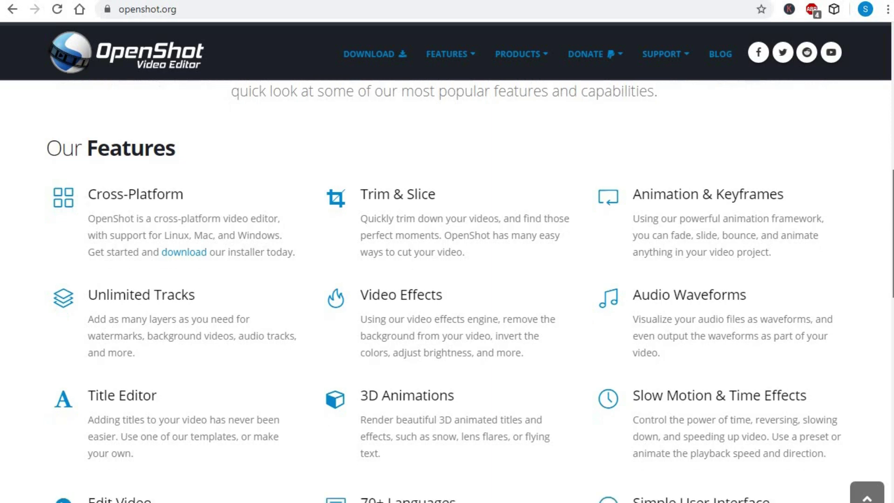
{"action": "scroll", "coordinate": [864, 188], "scroll_direction": "up", "scroll_amount": 1}
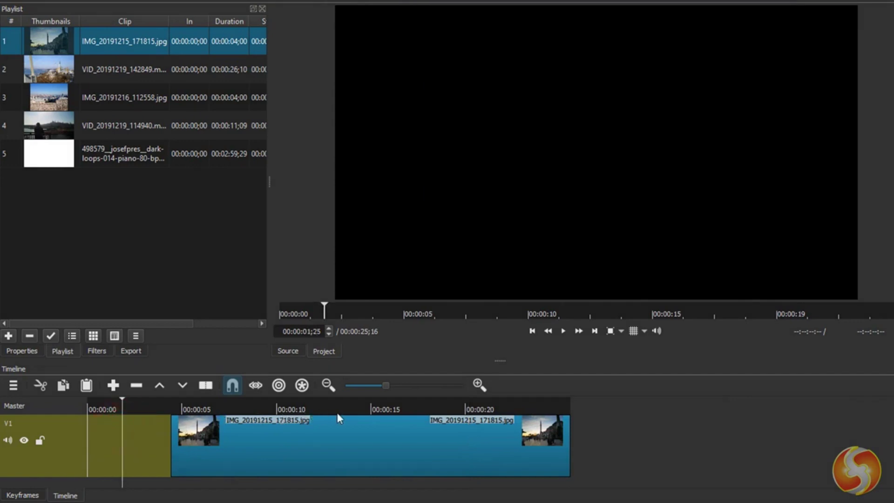
Preview the frame near 13 seconds and add a second video track above V1
{"action": "left_click", "coordinate": [343, 408]}
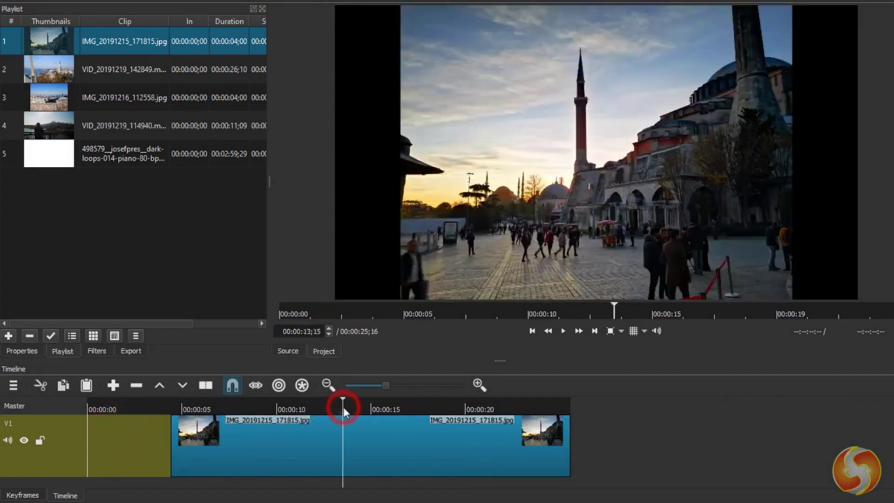
{"action": "right_click", "coordinate": [65, 430]}
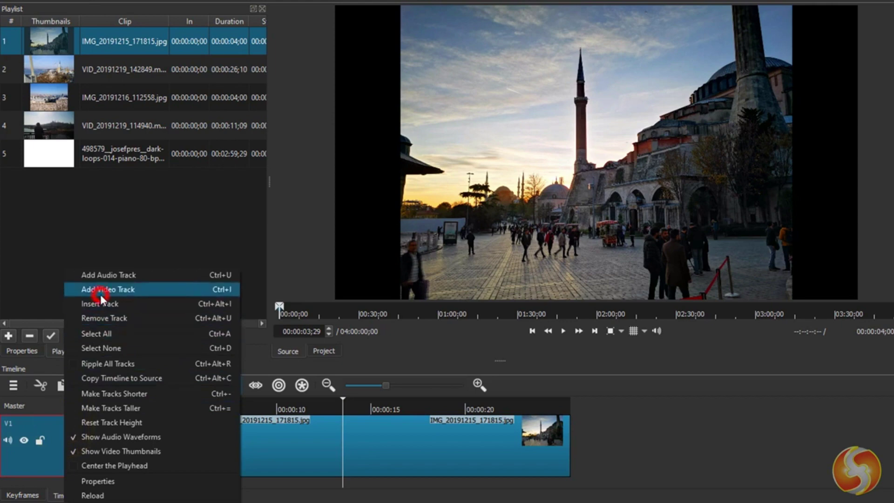
{"action": "left_click", "coordinate": [100, 289]}
Add an audio track, then place playlist video 4 on V2 and the piano music on the audio track
{"action": "right_click", "coordinate": [66, 431]}
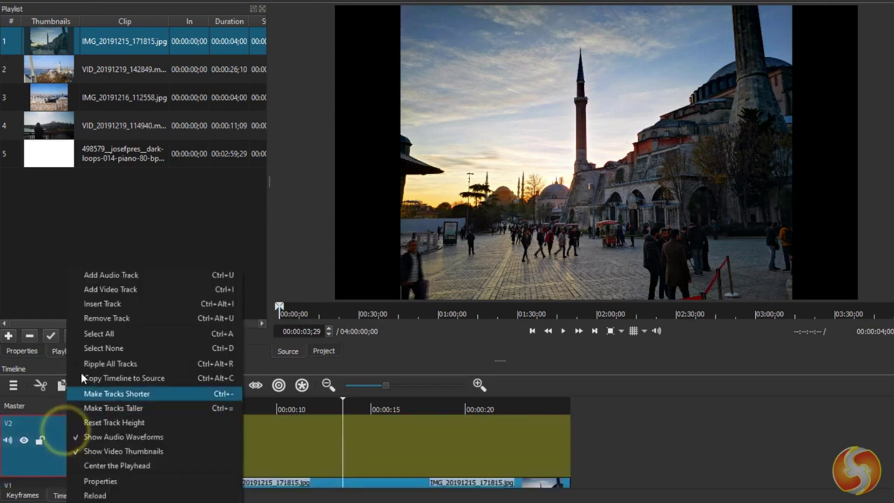
{"action": "left_click", "coordinate": [109, 276]}
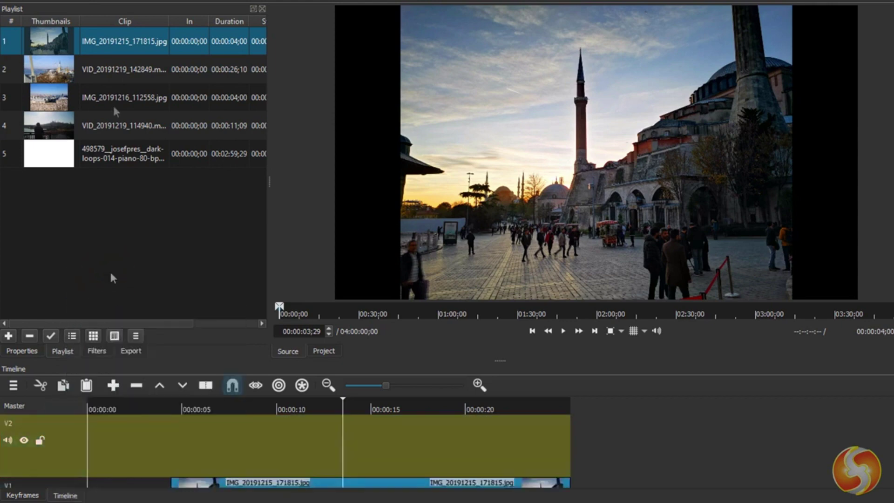
{"action": "mouse_move", "coordinate": [110, 127]}
{"action": "left_mouse_down"}
{"action": "mouse_move", "coordinate": [178, 443]}
{"action": "mouse_move", "coordinate": [286, 442]}
{"action": "left_mouse_up"}
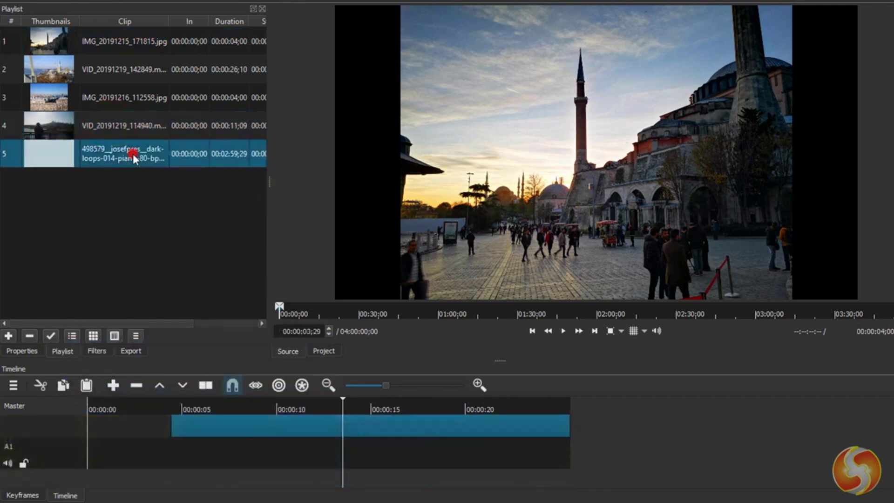
{"action": "left_click_drag", "start_coordinate": [124, 154], "coordinate": [211, 462]}
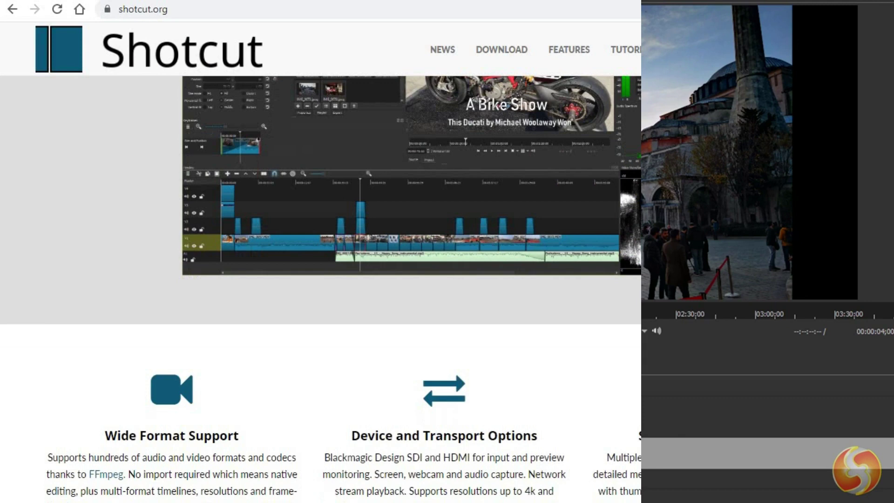
{"action": "scroll", "coordinate": [447, 280], "scroll_direction": "down", "scroll_amount": 2}
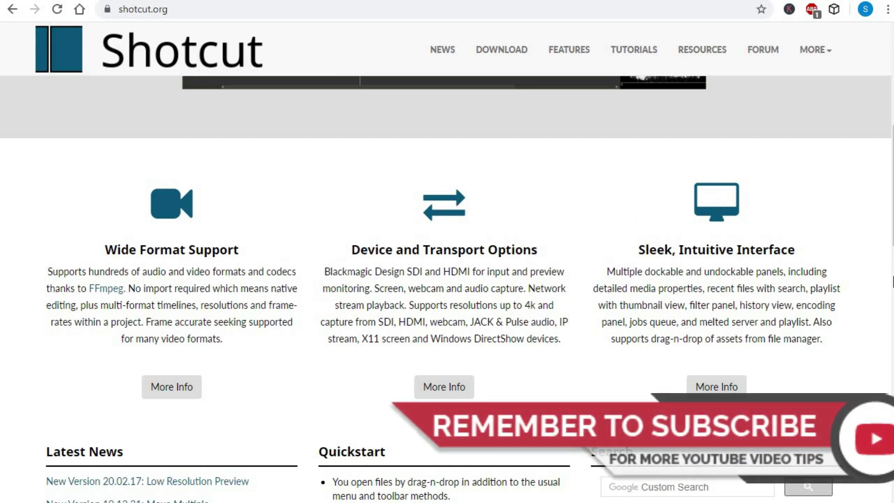
{"action": "scroll", "coordinate": [889, 300], "scroll_direction": "down", "scroll_amount": 2}
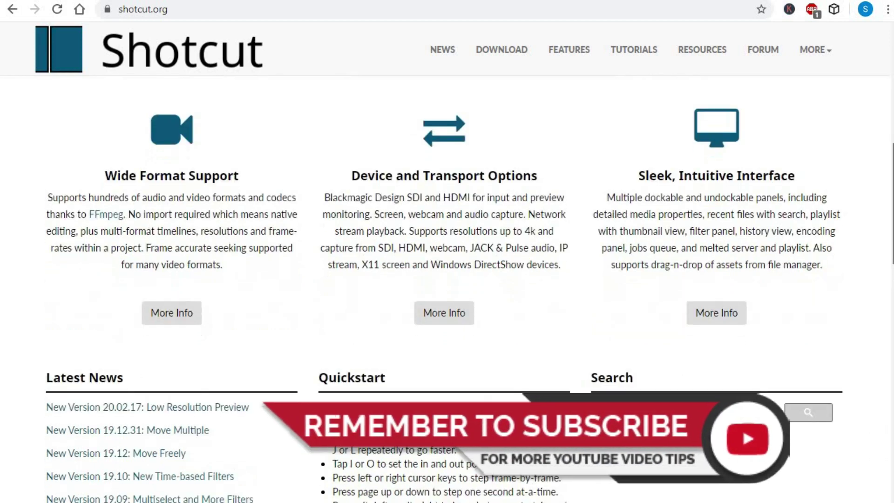
{"action": "scroll", "coordinate": [890, 300], "scroll_direction": "down", "scroll_amount": 1}
{"action": "scroll", "coordinate": [890, 301], "scroll_direction": "down", "scroll_amount": 1}
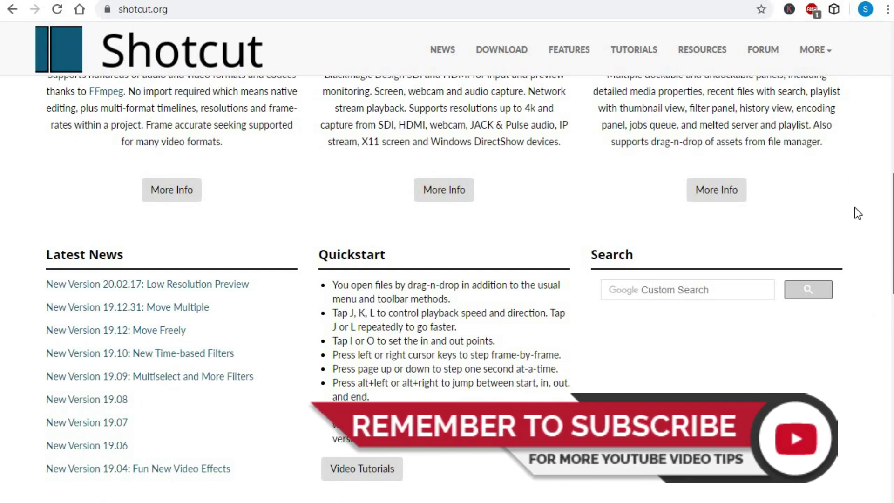
{"action": "scroll", "coordinate": [858, 212], "scroll_direction": "down", "scroll_amount": 2}
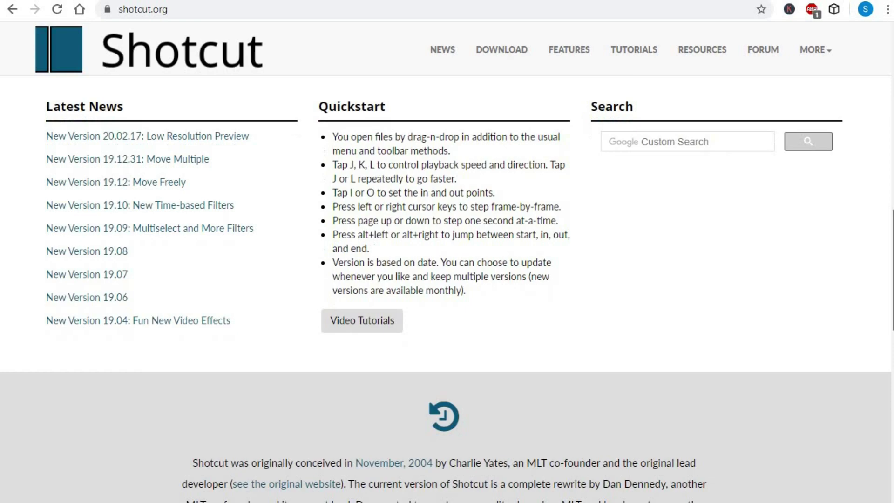
{"action": "scroll", "coordinate": [448, 280], "scroll_direction": "down", "scroll_amount": 2}
{"action": "scroll", "coordinate": [447, 280], "scroll_direction": "down", "scroll_amount": 2}
{"action": "scroll", "coordinate": [447, 280], "scroll_direction": "down", "scroll_amount": 1}
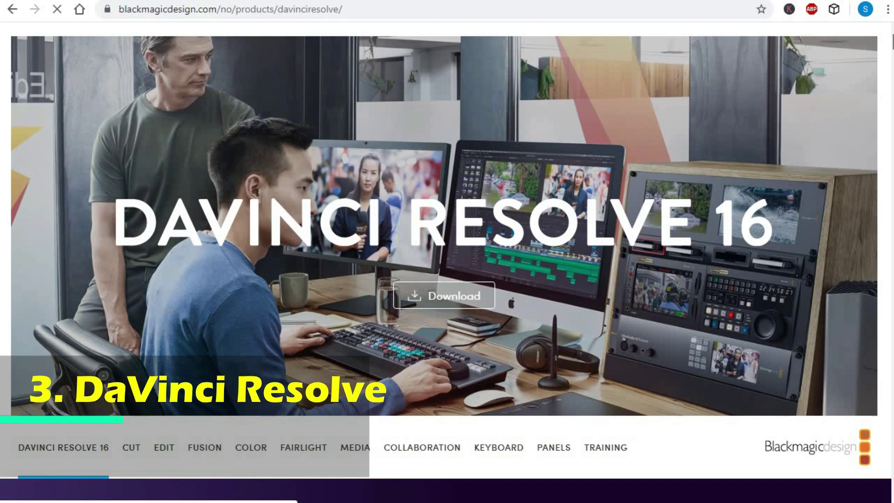
{"action": "scroll", "coordinate": [448, 280], "scroll_direction": "down", "scroll_amount": 3}
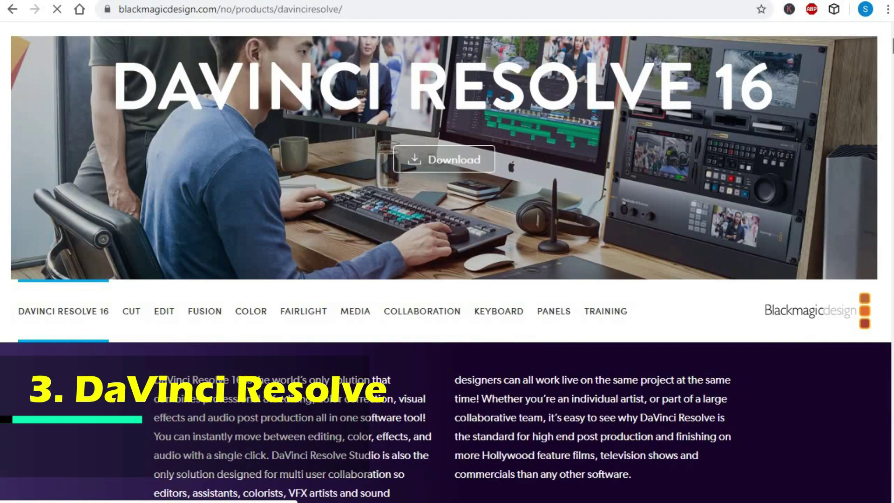
{"action": "scroll", "coordinate": [447, 279], "scroll_direction": "down", "scroll_amount": 3}
{"action": "scroll", "coordinate": [447, 279], "scroll_direction": "up", "scroll_amount": 2}
{"action": "scroll", "coordinate": [447, 280], "scroll_direction": "up", "scroll_amount": 1}
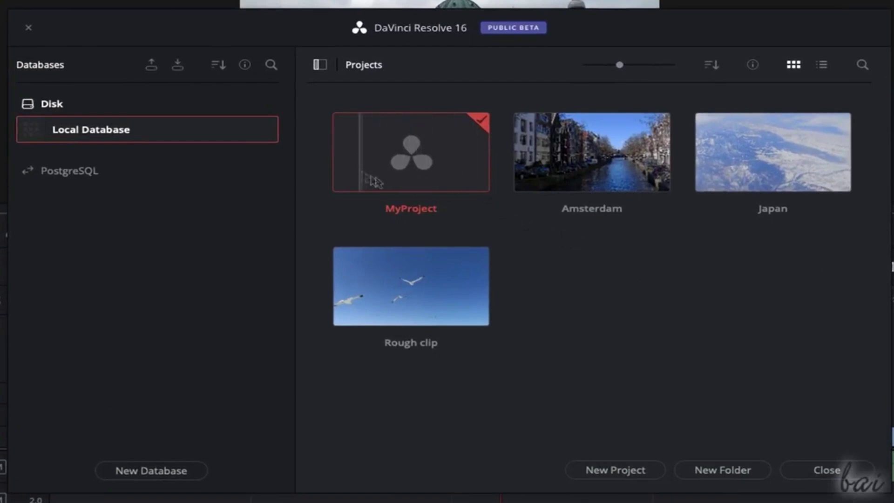
Open MyProject on the edit page and show the Timeline View Options
{"action": "double_click", "coordinate": [424, 162]}
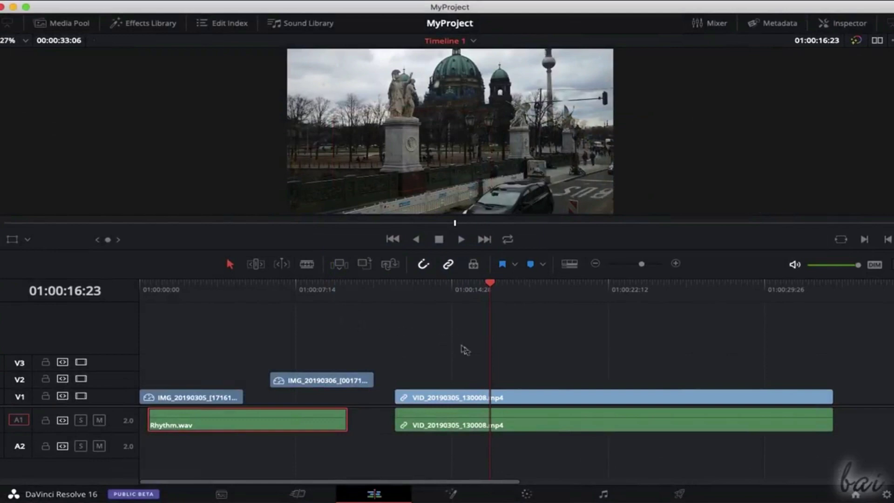
{"action": "scroll", "coordinate": [499, 362], "scroll_direction": "up", "scroll_amount": 5}
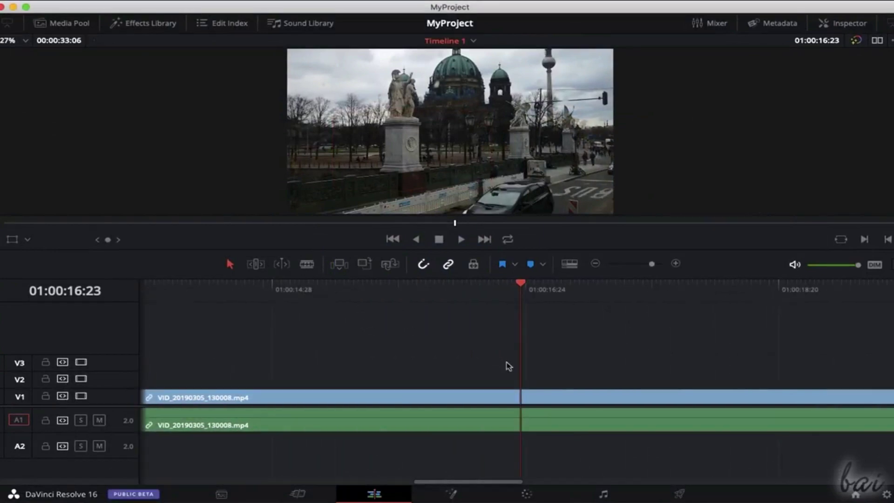
{"action": "scroll", "coordinate": [509, 365], "scroll_direction": "down", "scroll_amount": 3}
{"action": "scroll", "coordinate": [420, 370], "scroll_direction": "down", "scroll_amount": 3}
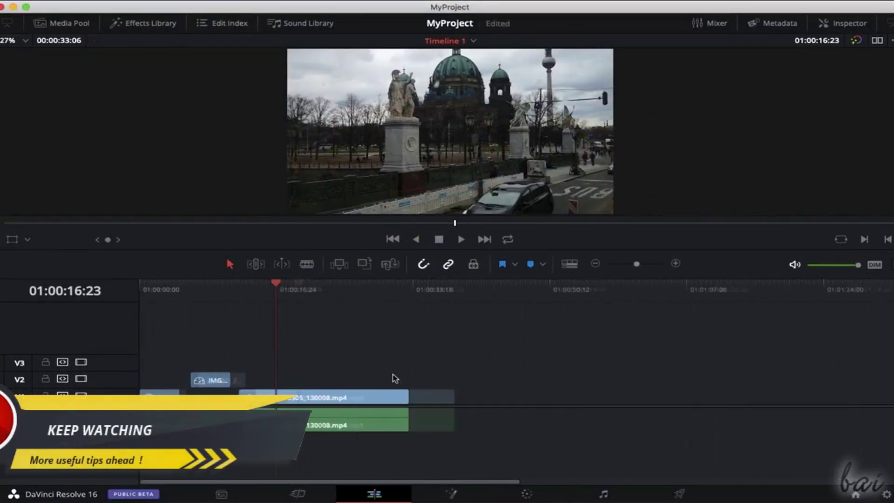
{"action": "scroll", "coordinate": [393, 378], "scroll_direction": "up", "scroll_amount": 4}
{"action": "scroll", "coordinate": [419, 374], "scroll_direction": "down", "scroll_amount": 1}
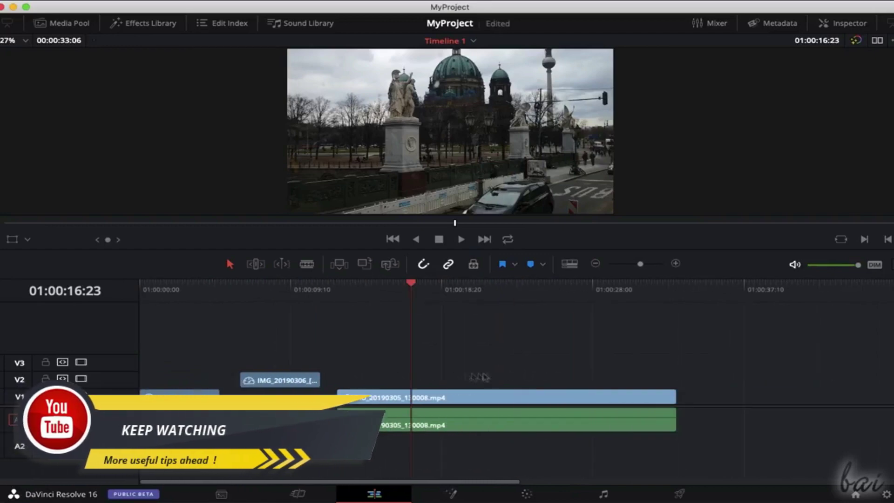
{"action": "scroll", "coordinate": [475, 375], "scroll_direction": "up", "scroll_amount": 1}
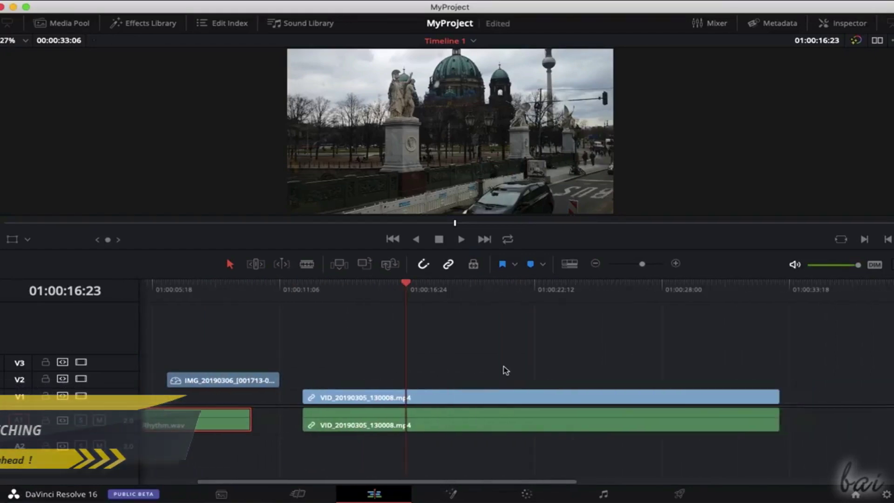
{"action": "scroll", "coordinate": [507, 370], "scroll_direction": "down", "scroll_amount": 2}
{"action": "scroll", "coordinate": [506, 371], "scroll_direction": "down", "scroll_amount": 1}
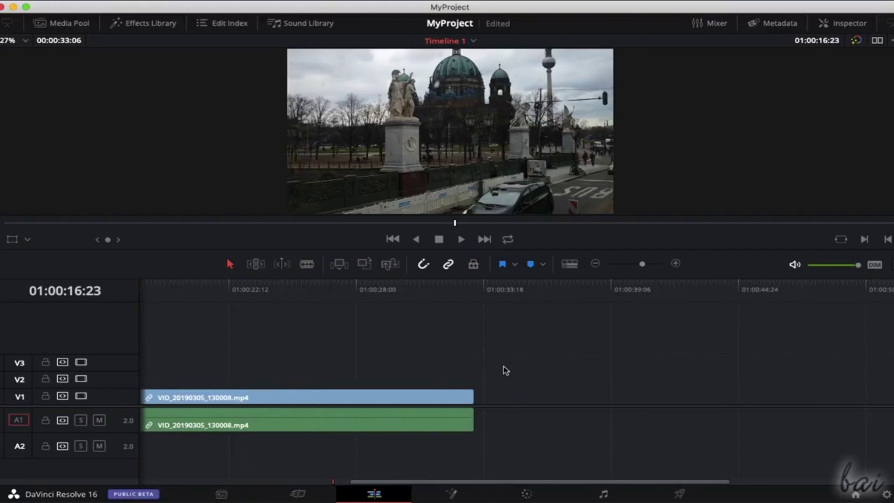
{"action": "scroll", "coordinate": [506, 370], "scroll_direction": "up", "scroll_amount": 2}
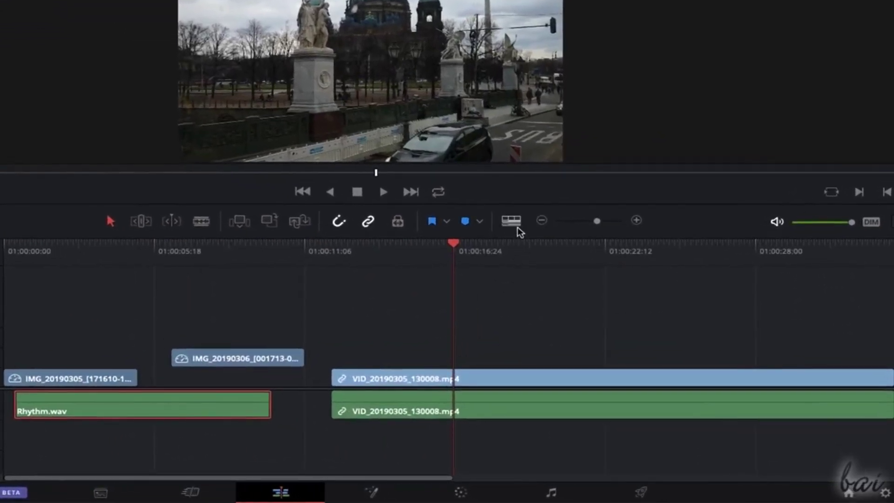
{"action": "left_click", "coordinate": [512, 222]}
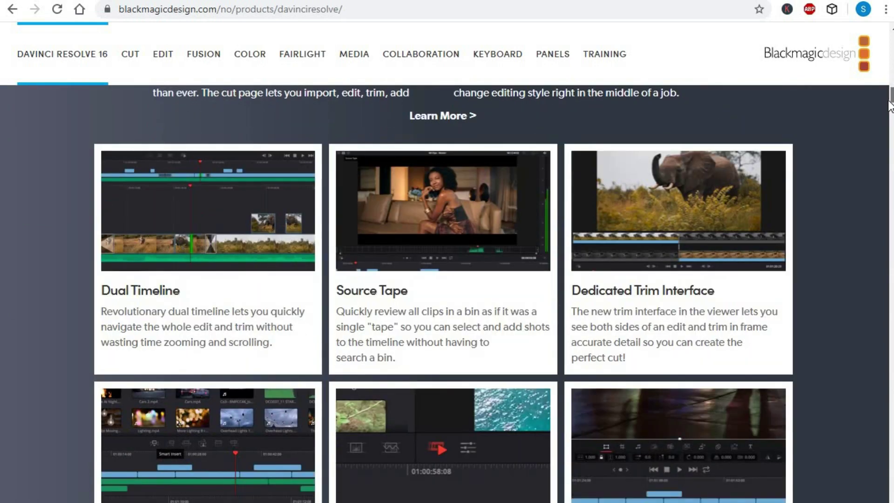
{"action": "left_click_drag", "start_coordinate": [890, 106], "coordinate": [890, 113]}
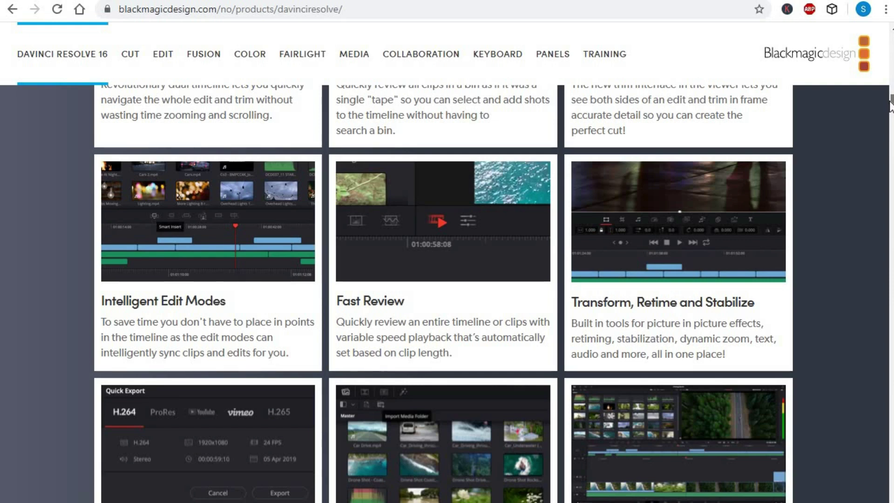
{"action": "scroll", "coordinate": [890, 104], "scroll_direction": "down", "scroll_amount": 5}
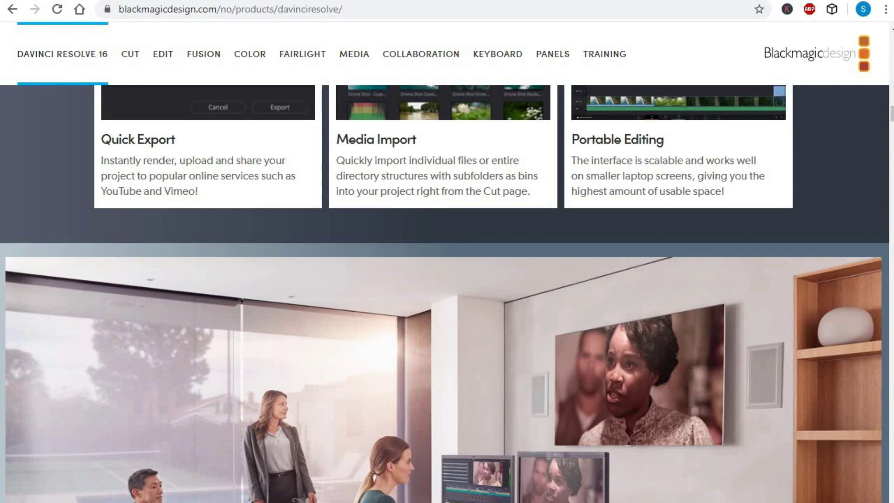
{"action": "scroll", "coordinate": [891, 116], "scroll_direction": "down", "scroll_amount": 1}
{"action": "scroll", "coordinate": [891, 116], "scroll_direction": "down", "scroll_amount": 2}
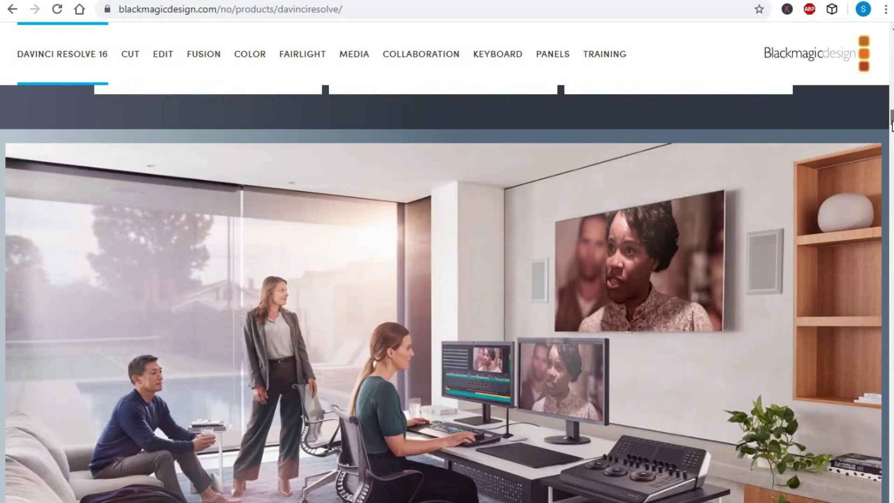
{"action": "scroll", "coordinate": [892, 118], "scroll_direction": "down", "scroll_amount": 1}
{"action": "scroll", "coordinate": [892, 125], "scroll_direction": "down", "scroll_amount": 1}
{"action": "scroll", "coordinate": [890, 138], "scroll_direction": "down", "scroll_amount": 1}
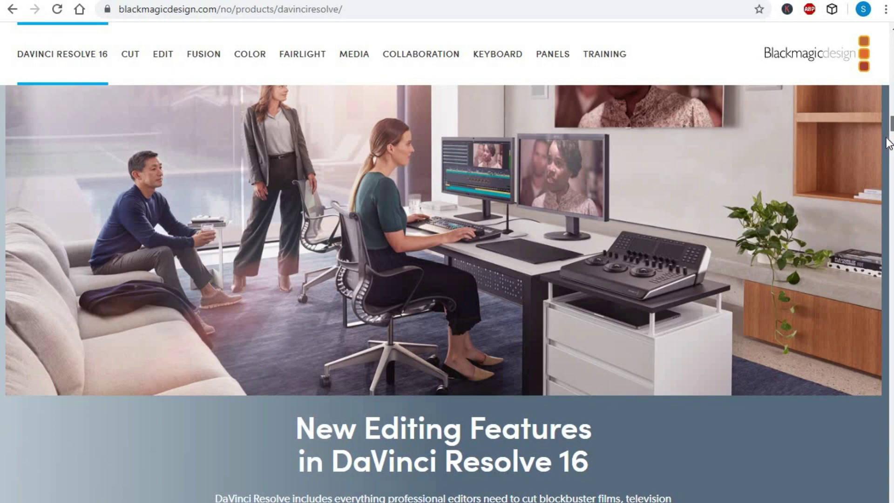
{"action": "scroll", "coordinate": [889, 140], "scroll_direction": "down", "scroll_amount": 6}
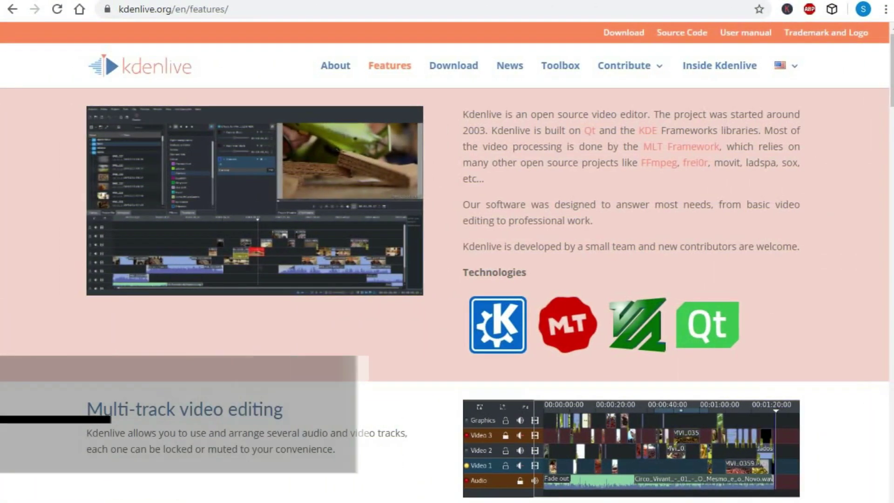
{"action": "scroll", "coordinate": [863, 184], "scroll_direction": "down", "scroll_amount": 2}
{"action": "scroll", "coordinate": [864, 184], "scroll_direction": "down", "scroll_amount": 1}
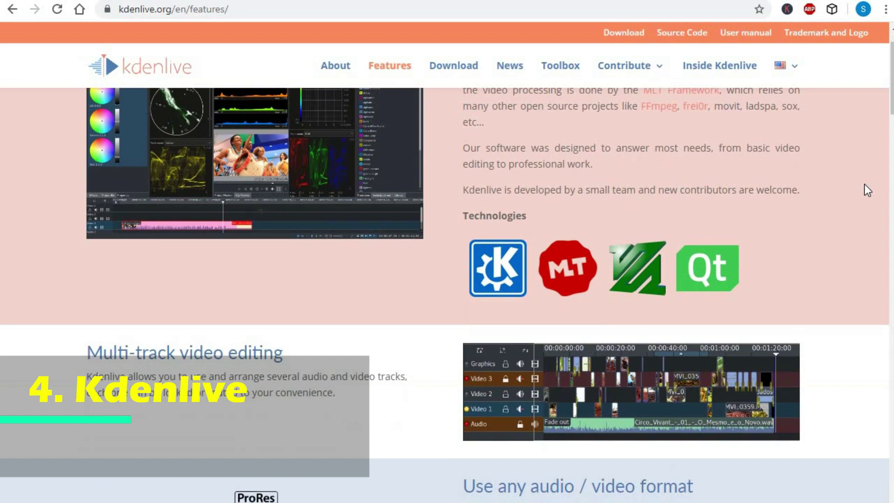
{"action": "scroll", "coordinate": [864, 183], "scroll_direction": "up", "scroll_amount": 1}
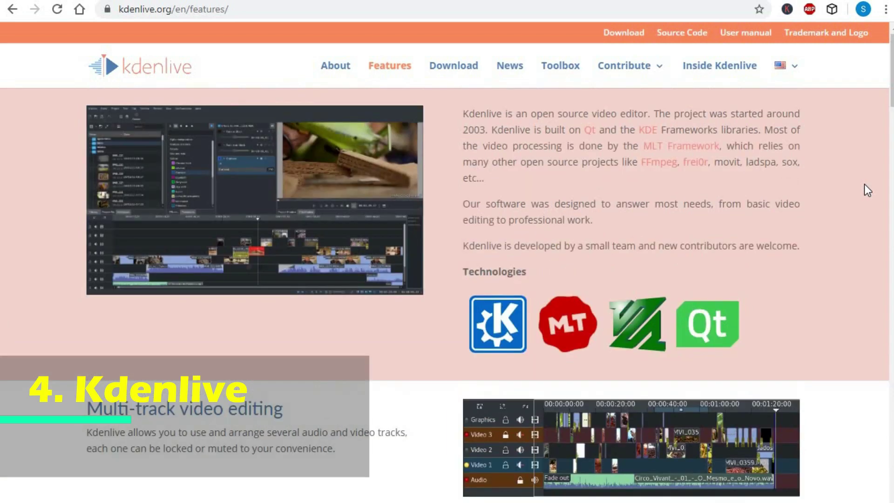
{"action": "scroll", "coordinate": [864, 183], "scroll_direction": "down", "scroll_amount": 1}
{"action": "scroll", "coordinate": [864, 184], "scroll_direction": "down", "scroll_amount": 4}
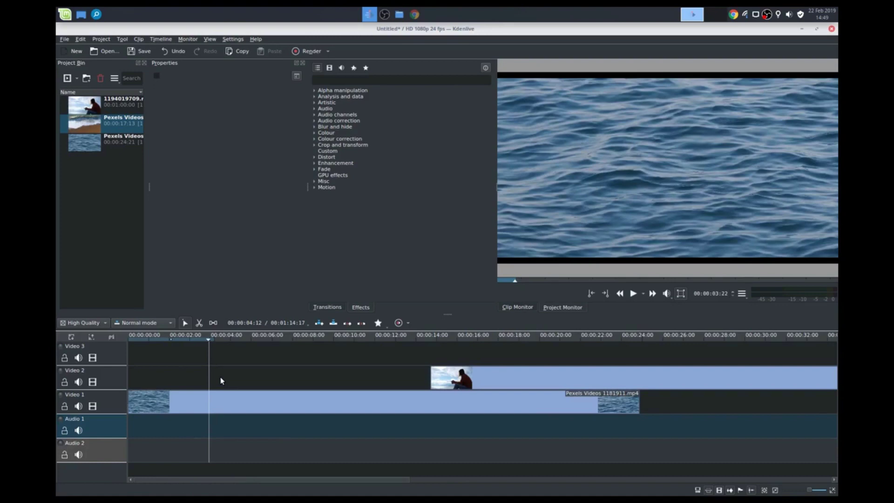
Place the Kdenlive playhead near 3 seconds on the ocean-footage timeline
{"action": "left_click", "coordinate": [200, 323]}
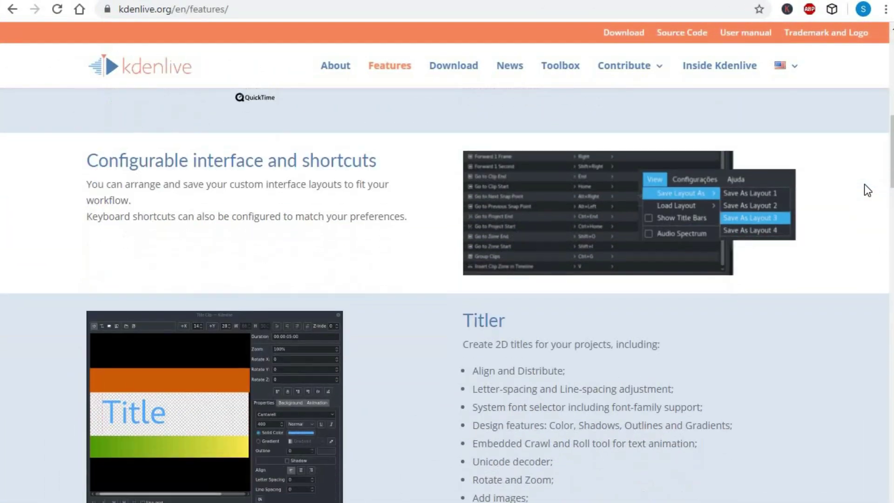
{"action": "scroll", "coordinate": [864, 184], "scroll_direction": "down", "scroll_amount": 4}
{"action": "scroll", "coordinate": [864, 184], "scroll_direction": "down", "scroll_amount": 1}
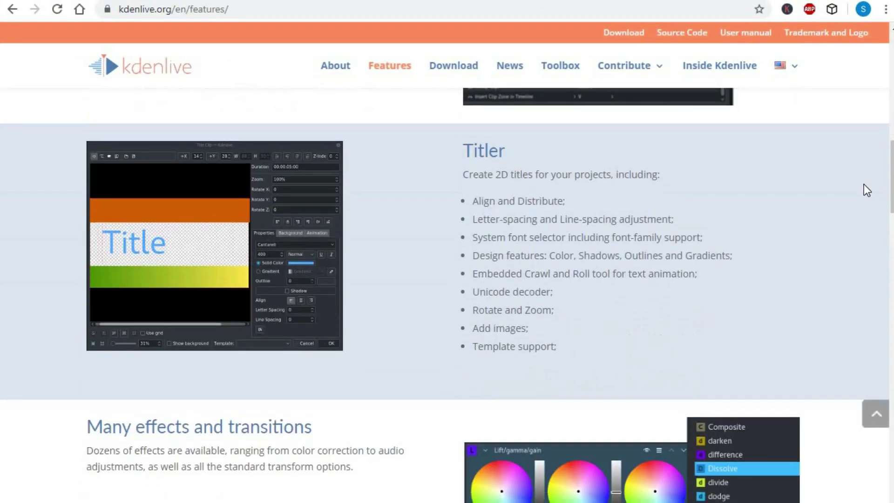
{"action": "scroll", "coordinate": [863, 184], "scroll_direction": "down", "scroll_amount": 4}
{"action": "scroll", "coordinate": [865, 184], "scroll_direction": "down", "scroll_amount": 2}
{"action": "scroll", "coordinate": [863, 183], "scroll_direction": "down", "scroll_amount": 2}
{"action": "scroll", "coordinate": [863, 183], "scroll_direction": "down", "scroll_amount": 2}
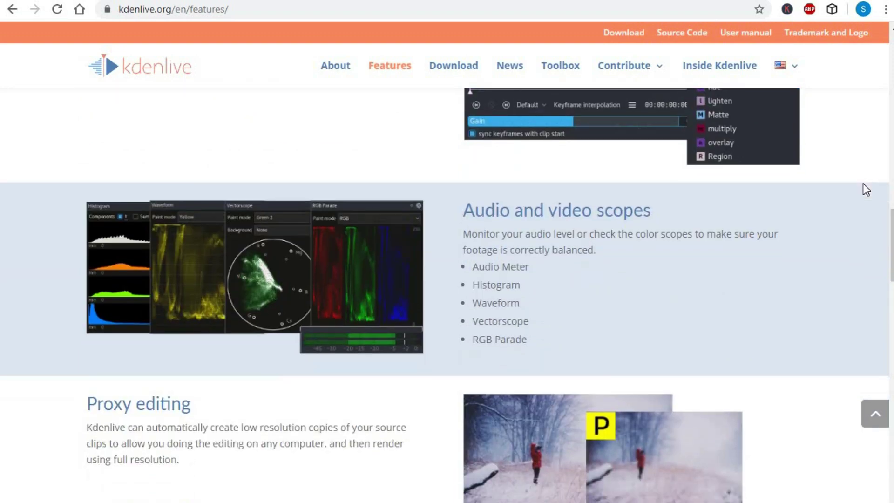
{"action": "scroll", "coordinate": [862, 183], "scroll_direction": "down", "scroll_amount": 2}
{"action": "scroll", "coordinate": [863, 183], "scroll_direction": "down", "scroll_amount": 2}
{"action": "scroll", "coordinate": [862, 183], "scroll_direction": "down", "scroll_amount": 1}
{"action": "scroll", "coordinate": [863, 182], "scroll_direction": "down", "scroll_amount": 2}
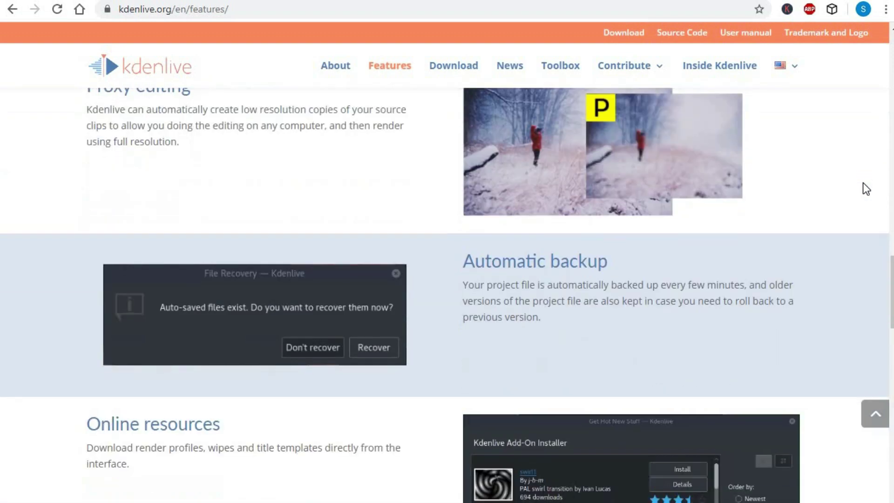
{"action": "scroll", "coordinate": [863, 182], "scroll_direction": "down", "scroll_amount": 1}
{"action": "scroll", "coordinate": [862, 182], "scroll_direction": "down", "scroll_amount": 2}
{"action": "scroll", "coordinate": [862, 183], "scroll_direction": "down", "scroll_amount": 2}
{"action": "scroll", "coordinate": [863, 182], "scroll_direction": "down", "scroll_amount": 3}
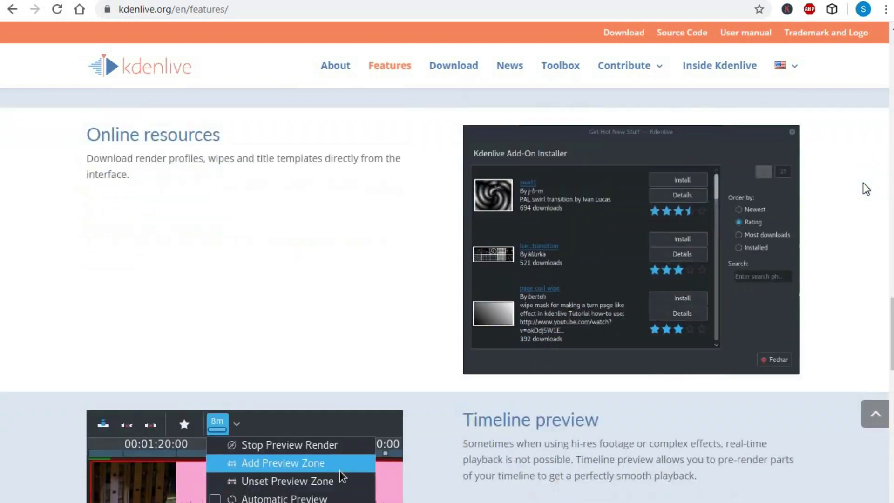
{"action": "scroll", "coordinate": [863, 182], "scroll_direction": "down", "scroll_amount": 1}
{"action": "scroll", "coordinate": [863, 183], "scroll_direction": "down", "scroll_amount": 3}
{"action": "scroll", "coordinate": [863, 183], "scroll_direction": "down", "scroll_amount": 2}
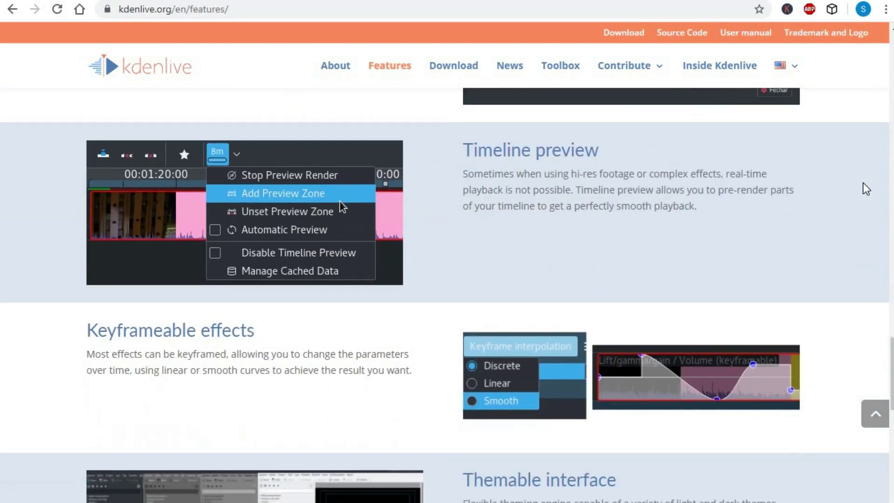
{"action": "scroll", "coordinate": [863, 182], "scroll_direction": "down", "scroll_amount": 3}
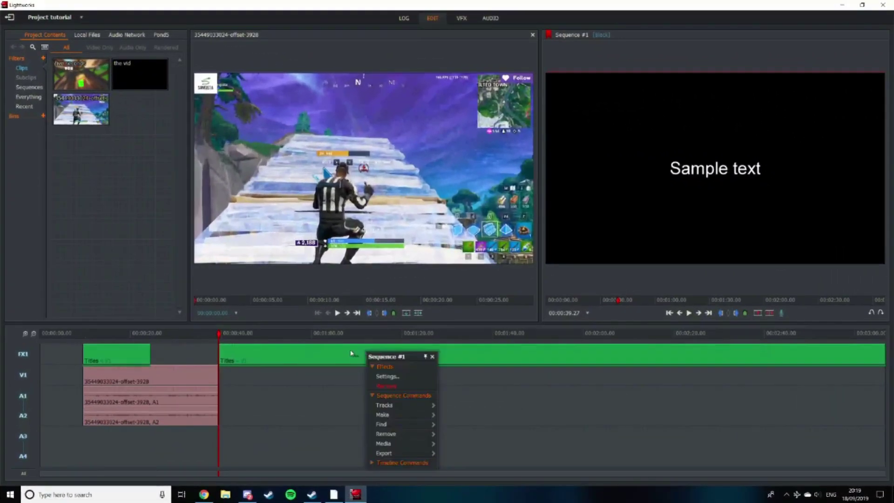
Remove the long title clip and bring the playhead back to about 0:25
{"action": "left_click", "coordinate": [386, 385]}
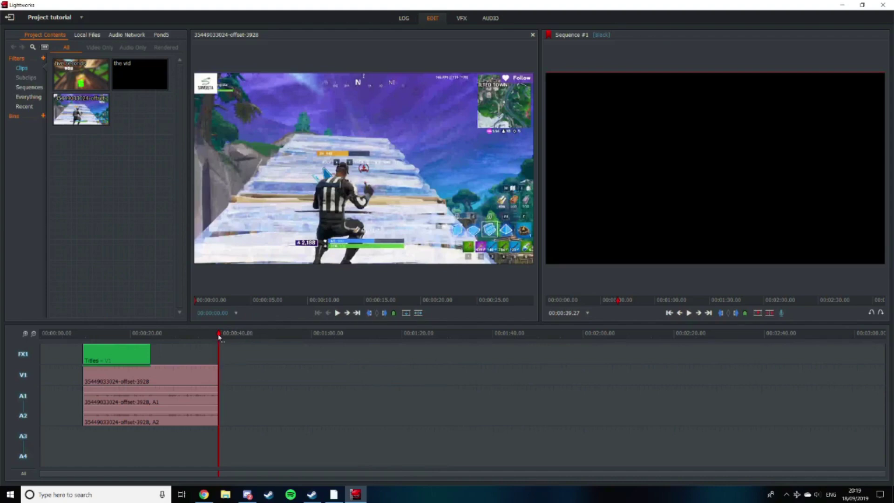
{"action": "left_click_drag", "start_coordinate": [218, 337], "coordinate": [154, 346]}
{"action": "right_click", "coordinate": [173, 380]}
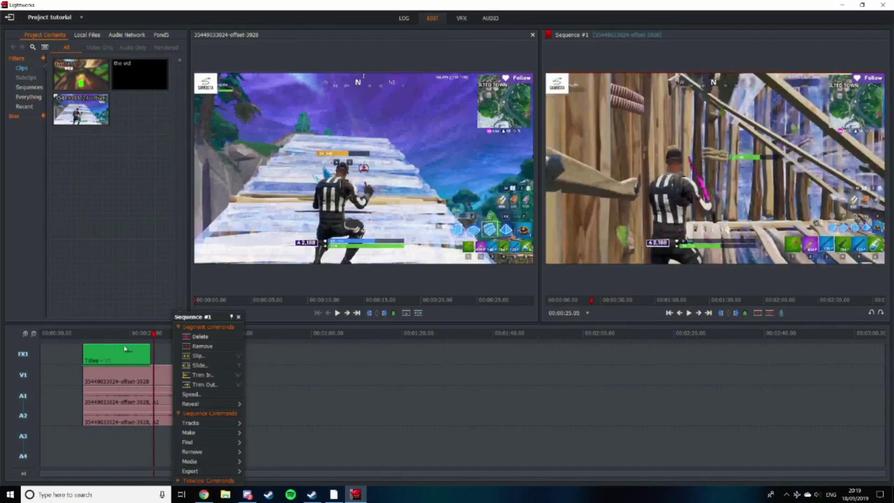
{"action": "left_click", "coordinate": [190, 394]}
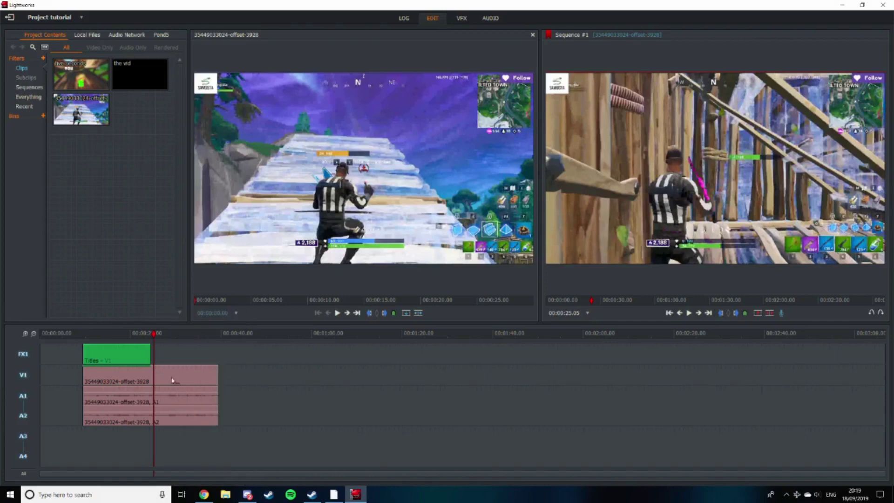
Open the gameplay clip's Speed settings and select the 100% value to lower it
{"action": "right_click", "coordinate": [175, 379]}
{"action": "left_click", "coordinate": [203, 396]}
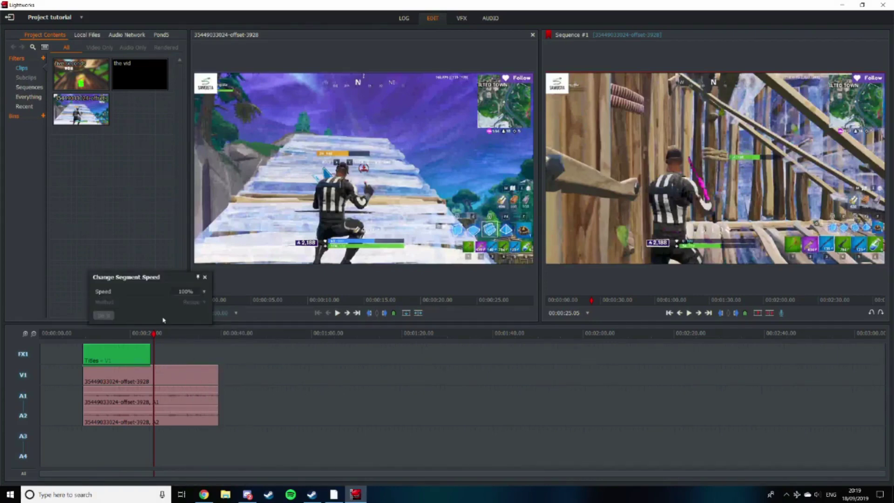
{"action": "double_click", "coordinate": [186, 291]}
{"action": "type", "text": "9"}
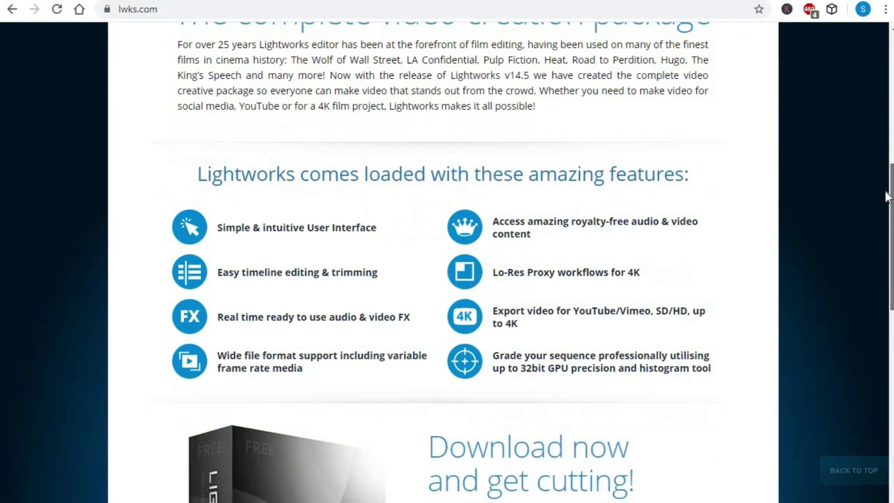
{"action": "left_click_drag", "start_coordinate": [888, 196], "coordinate": [890, 173]}
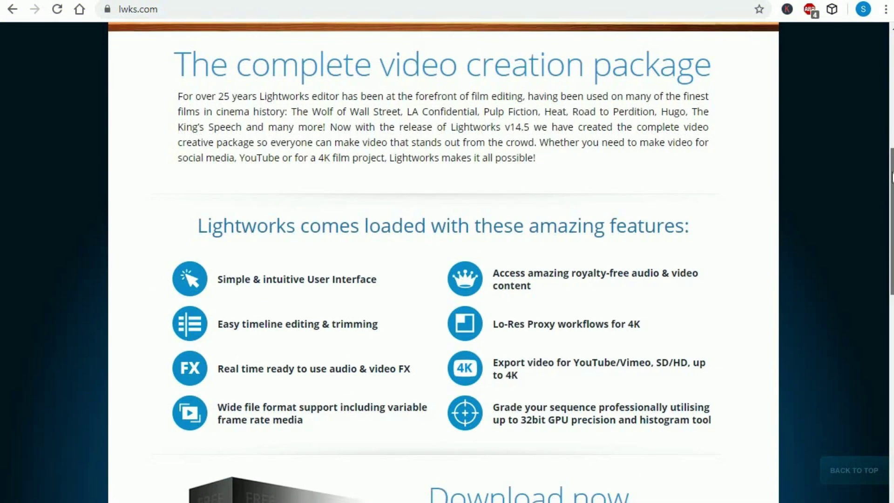
{"action": "left_click_drag", "start_coordinate": [891, 175], "coordinate": [888, 194]}
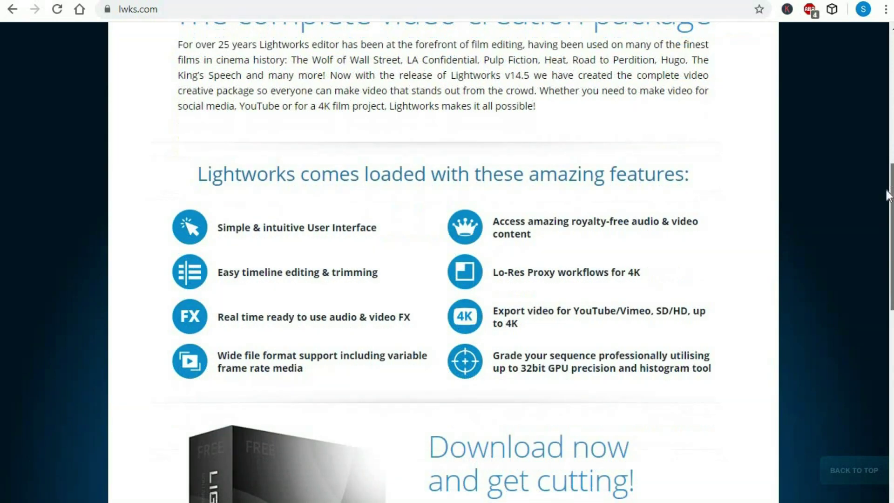
{"action": "left_click_drag", "start_coordinate": [888, 195], "coordinate": [887, 197]}
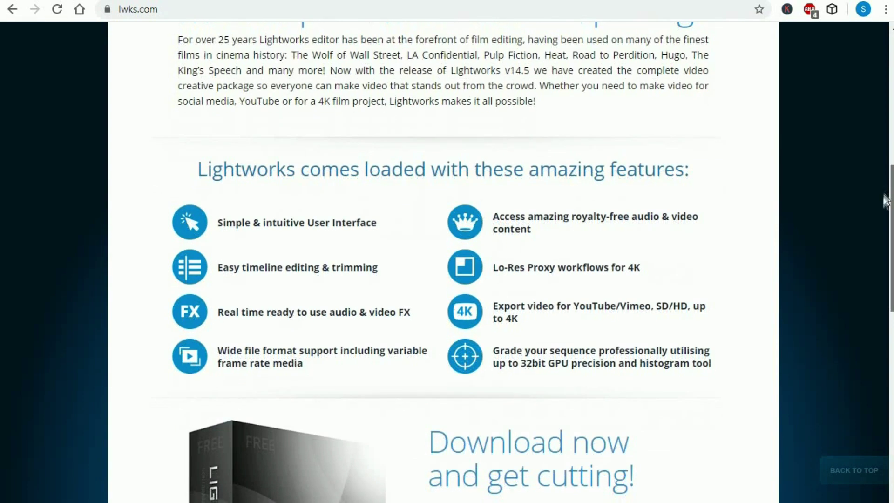
{"action": "left_click_drag", "start_coordinate": [885, 205], "coordinate": [885, 208]}
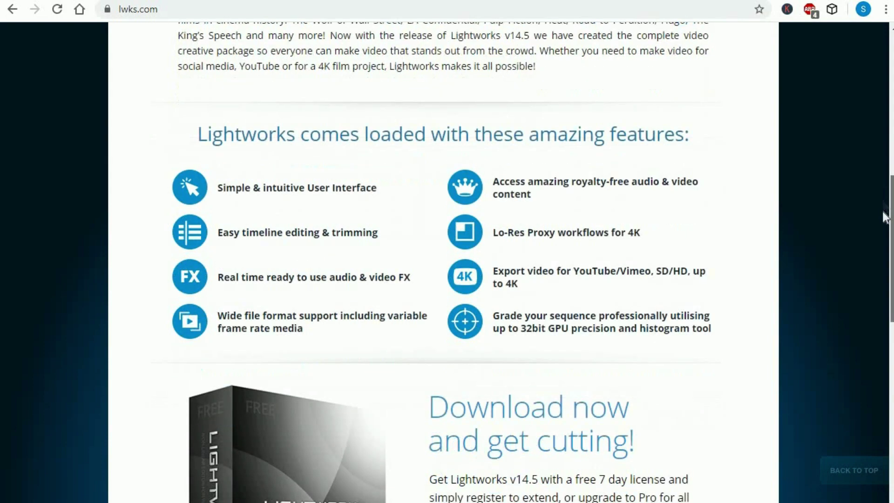
{"action": "left_click_drag", "start_coordinate": [885, 216], "coordinate": [885, 222]}
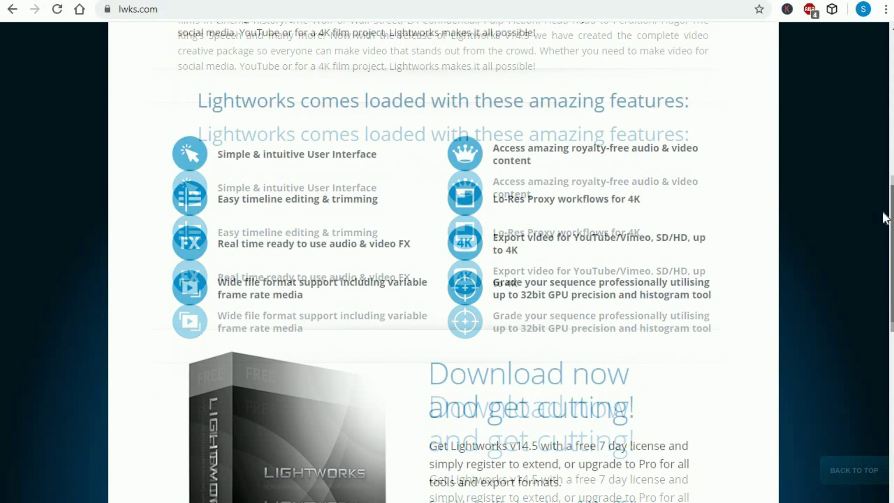